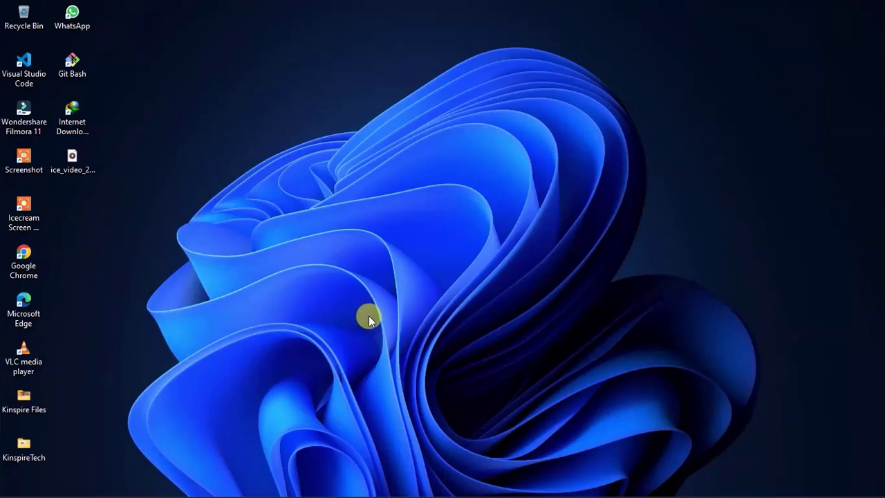
# Step: Search the Start menu for 'def', 'settings' and 'security', then close the search panel
pyautogui.moveTo(376, 482)
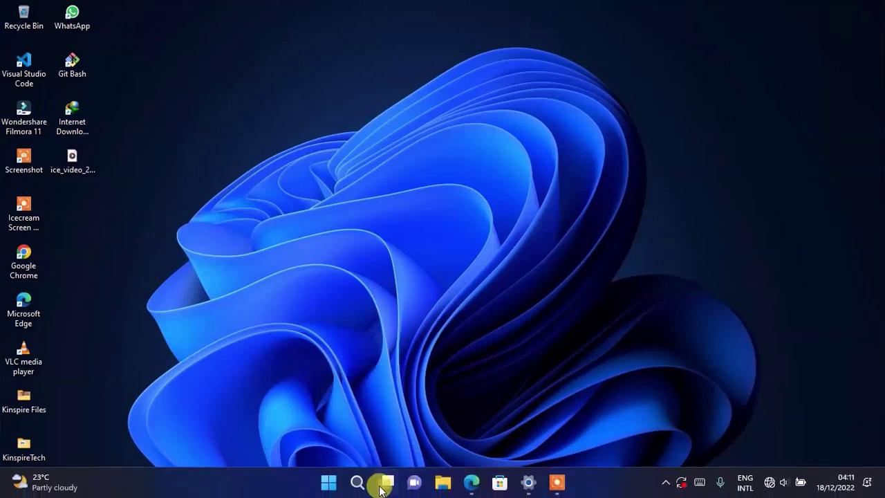
pyautogui.click(324, 488)
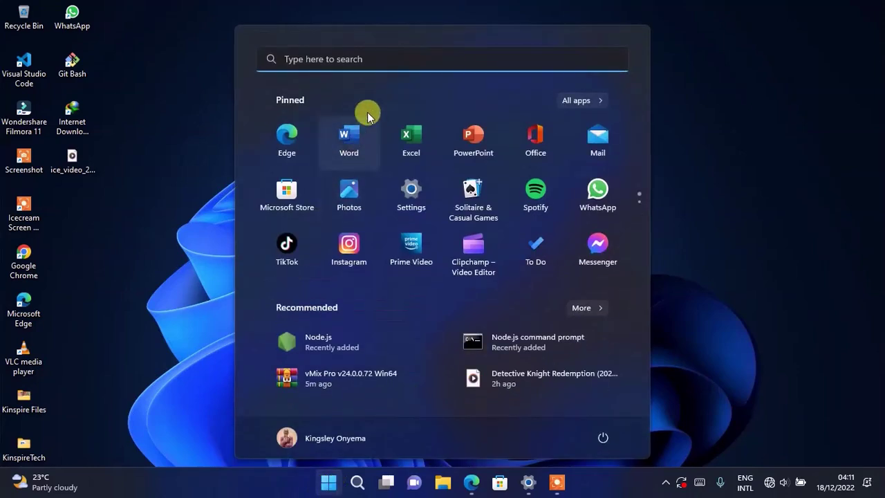
pyautogui.click(349, 59)
pyautogui.write('d')
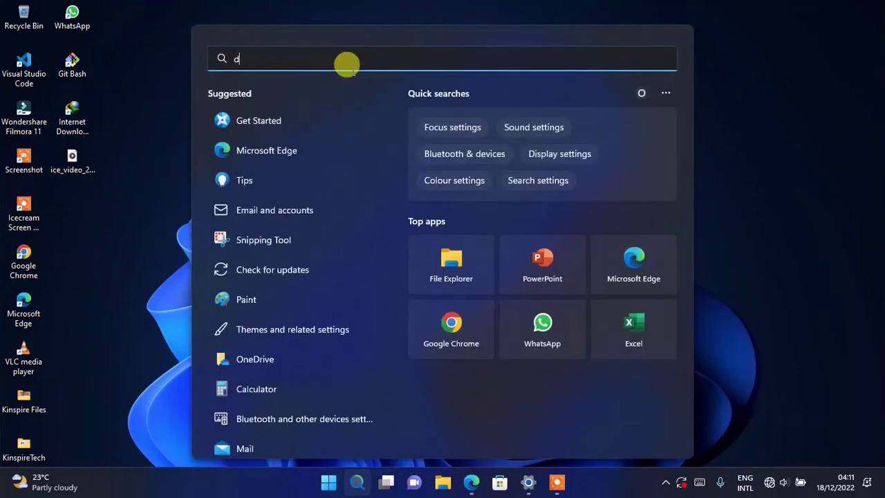
pyautogui.write('ef')
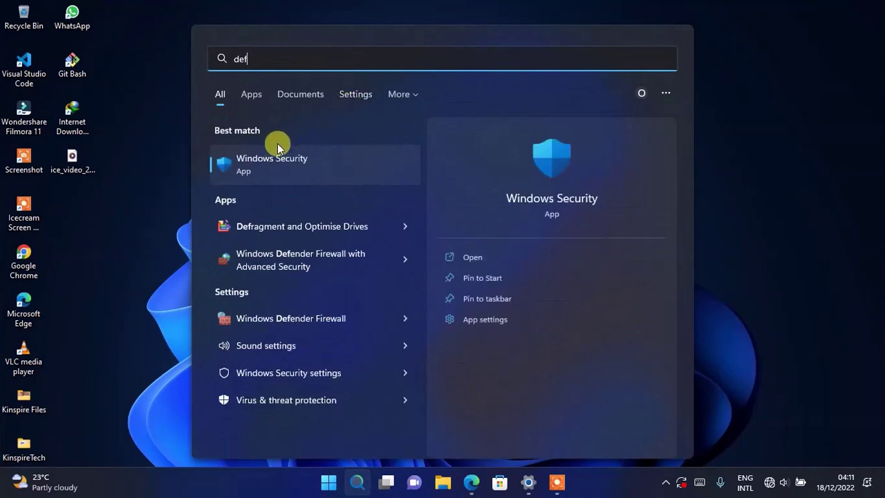
pyautogui.moveTo(311, 61); pyautogui.dragTo(221, 62)
pyautogui.write('settings')
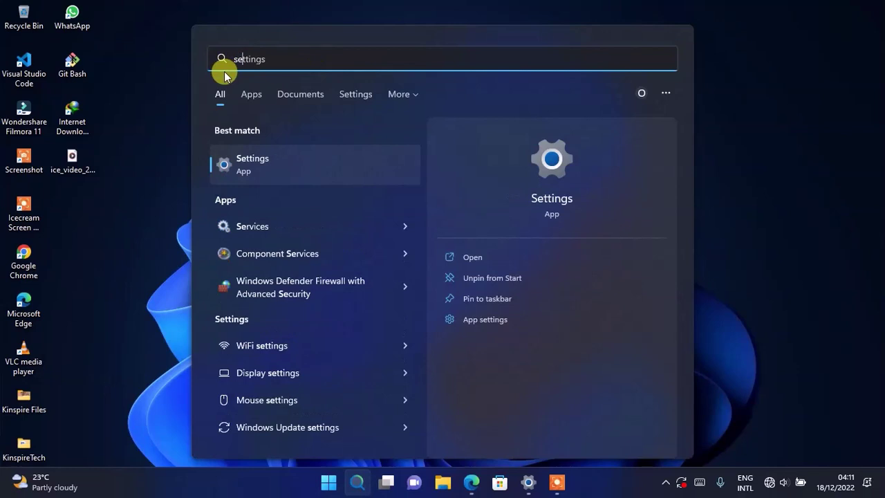
pyautogui.hotkey('ctrl', 'a')
pyautogui.write('security')
pyautogui.click(256, 58)
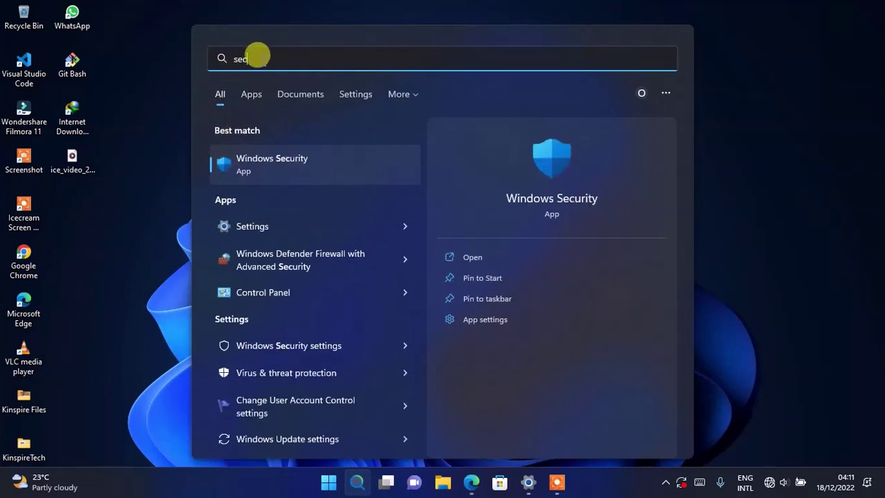
pyautogui.moveTo(255, 58); pyautogui.dragTo(217, 58)
pyautogui.click(176, 127)
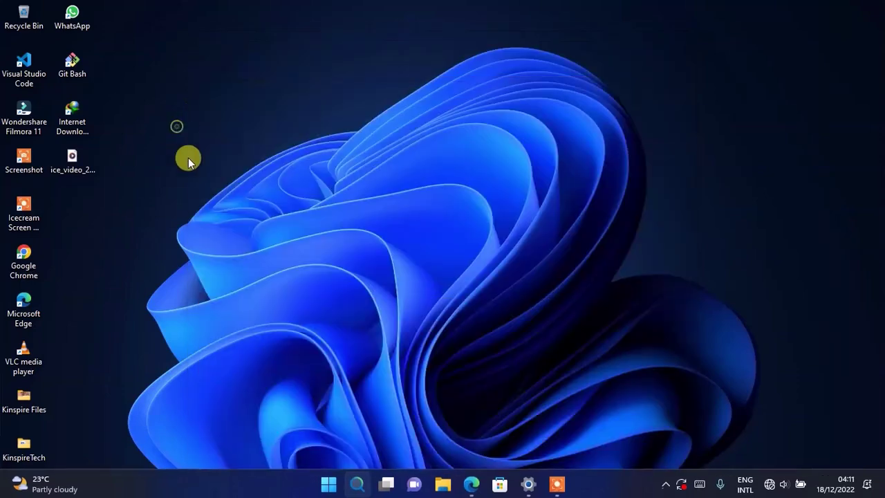
# Step: Launch Settings from Start and go to Privacy & security > Windows Security
pyautogui.click(329, 483)
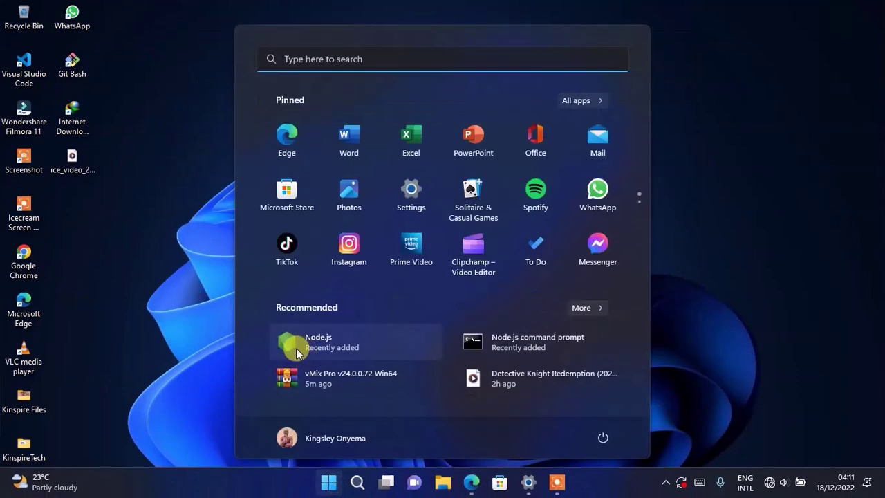
pyautogui.click(411, 200)
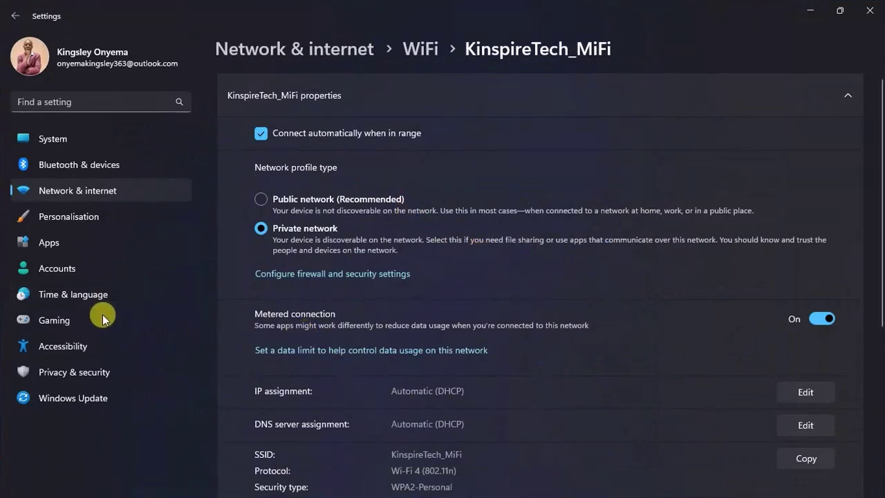
pyautogui.click(102, 371)
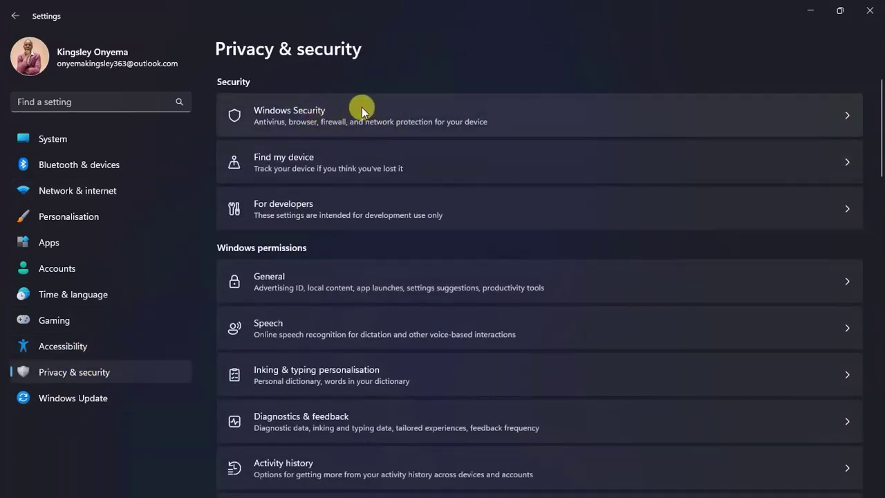
pyautogui.click(361, 110)
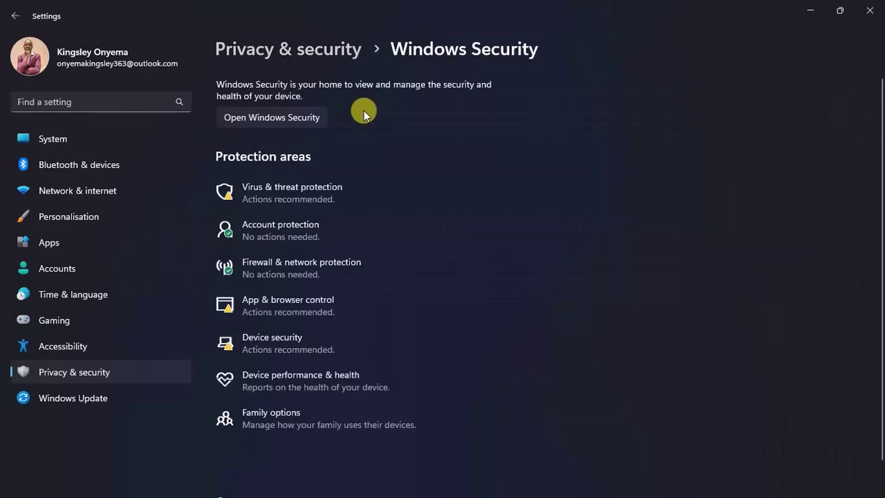
# Step: Launch the Windows Security app, minimize Settings, and expand the app's navigation pane
pyautogui.click(260, 124)
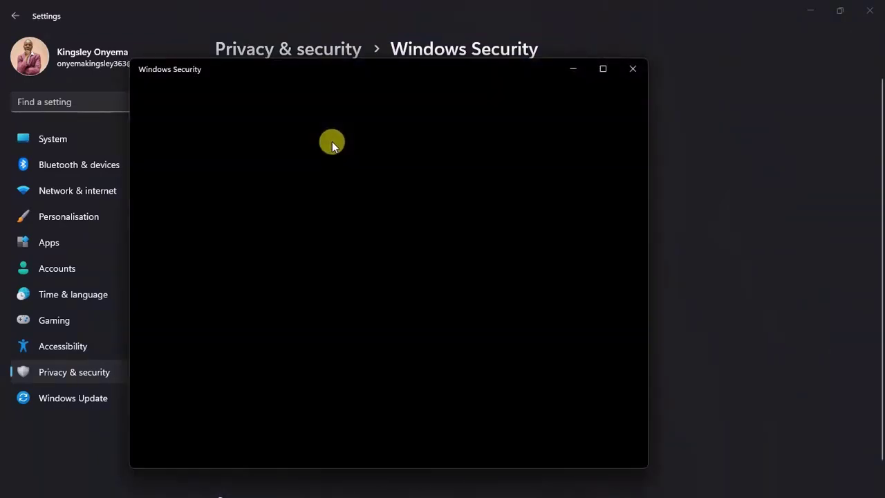
pyautogui.click(806, 16)
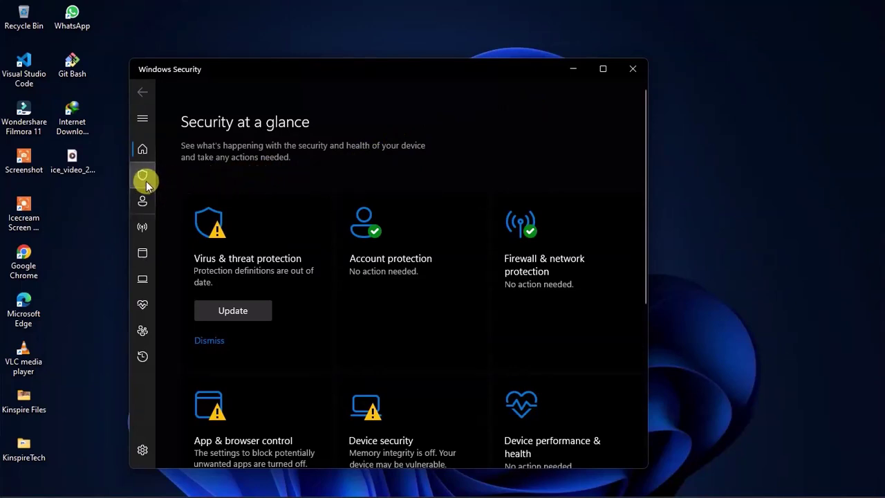
pyautogui.click(143, 118)
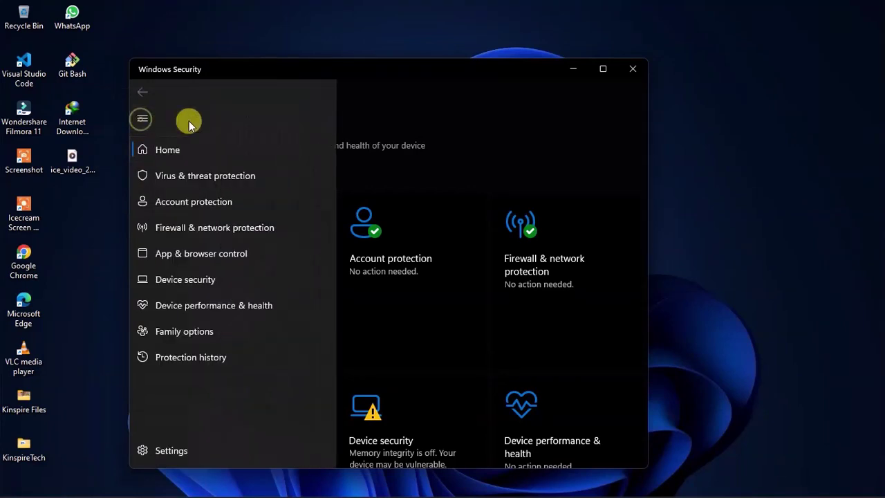
# Step: Go to Virus & threat protection and open its Manage settings page
pyautogui.click(405, 175)
pyautogui.click(251, 236)
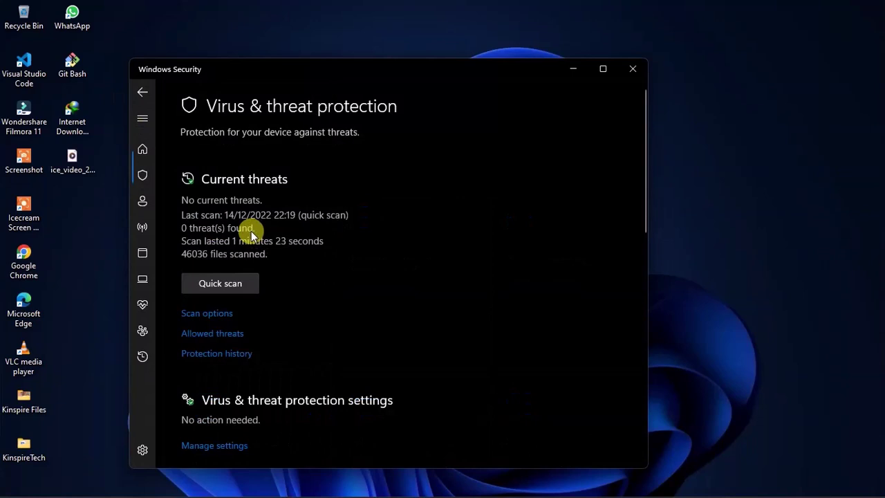
pyautogui.scroll(-5, 233, 221)
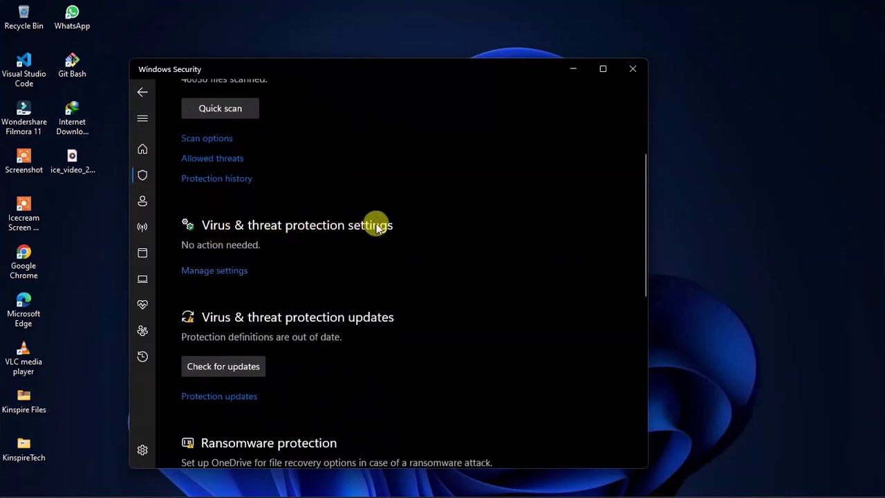
pyautogui.click(213, 275)
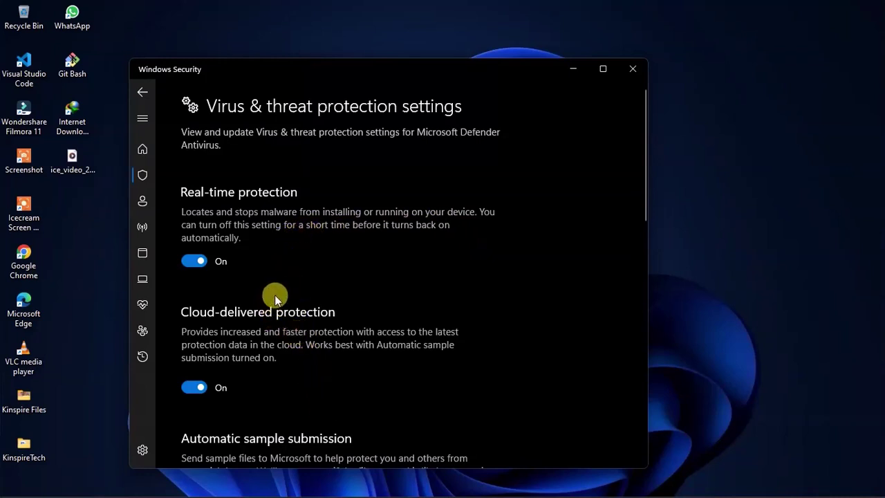
pyautogui.moveTo(387, 483)
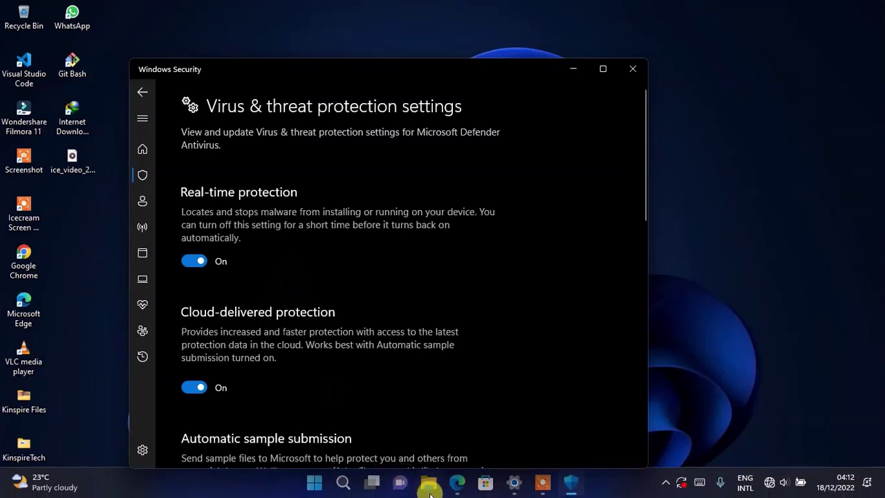
# Step: Browse File Explorer to Downloads\Compressed and open the Icecream Screen Recorder Pro 6 archive
pyautogui.click(430, 485)
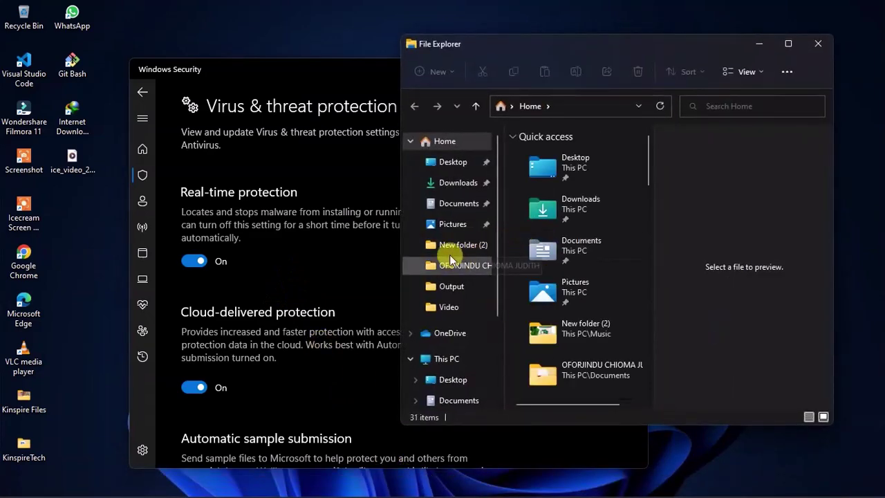
pyautogui.click(448, 179)
pyautogui.doubleClick(547, 171)
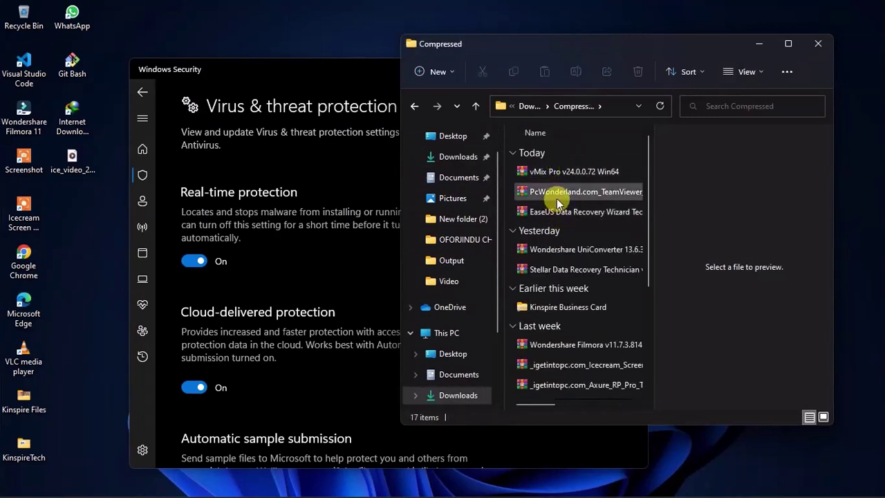
pyautogui.scroll(-3, 563, 239)
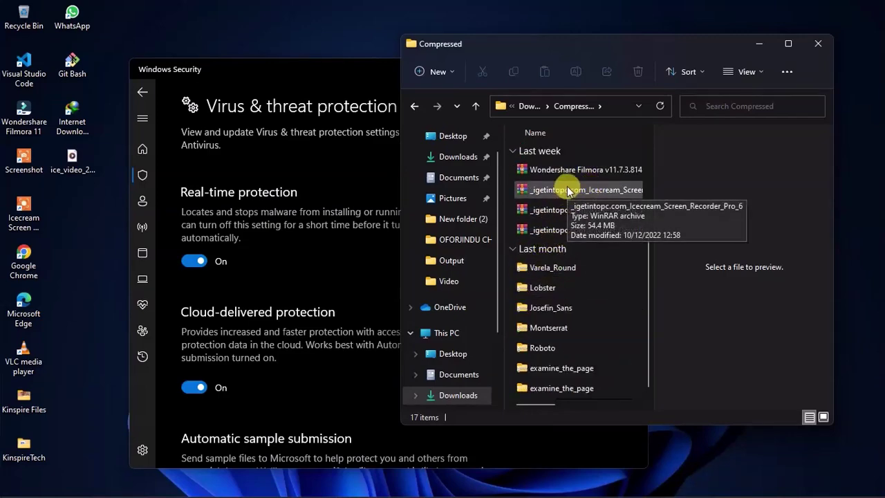
pyautogui.doubleClick(566, 191)
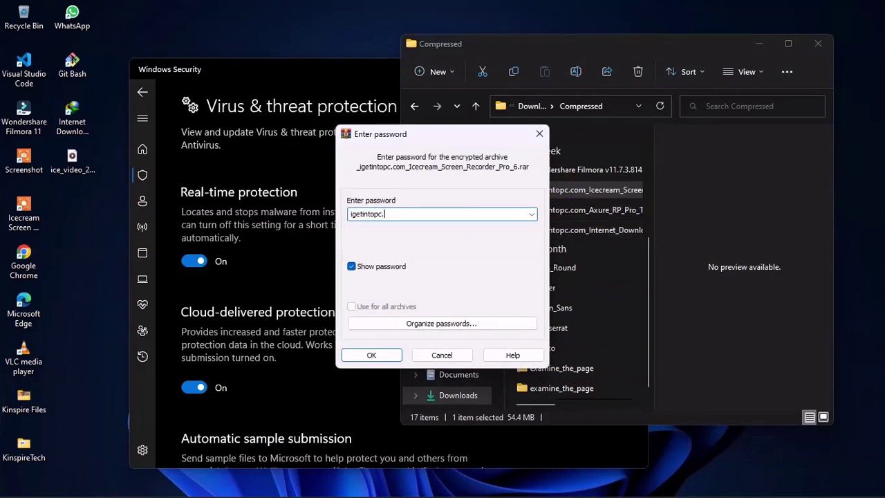
# Step: Accept the archive password, open the PcWonderland.com_Fix folder and run Activator.exe
pyautogui.press('Return')
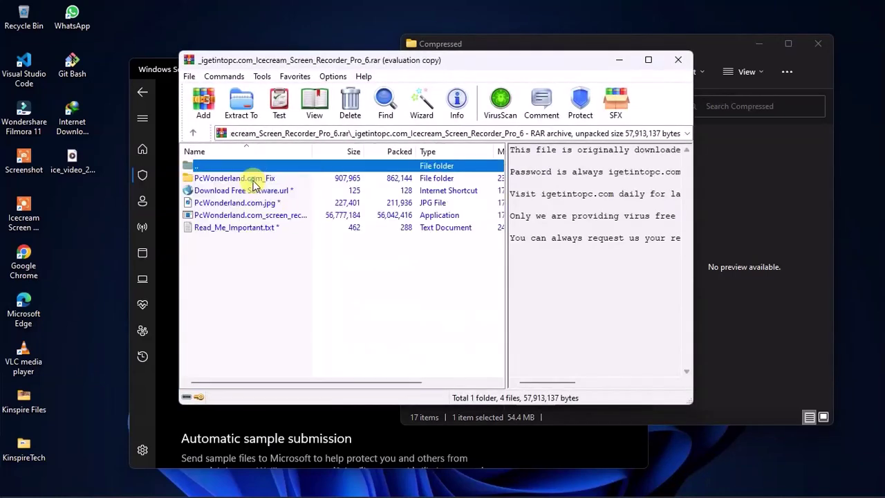
pyautogui.click(211, 181)
pyautogui.doubleClick(211, 180)
pyautogui.doubleClick(215, 178)
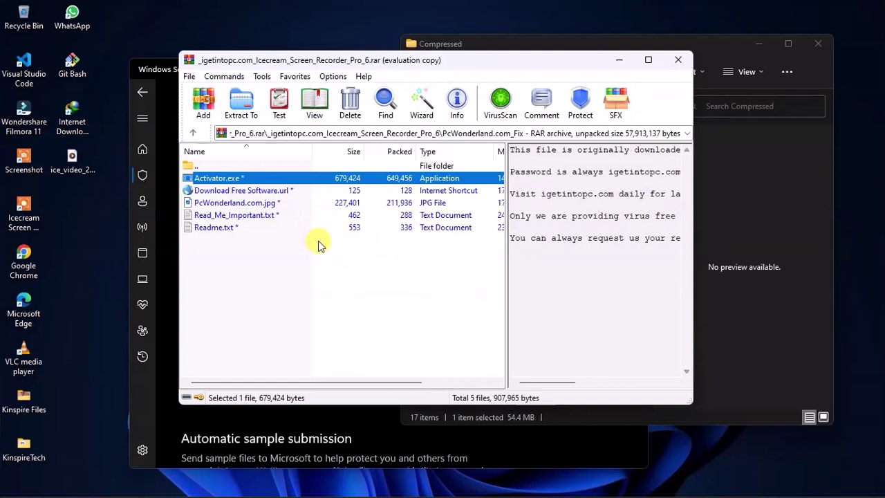
# Step: Dismiss WinRAR's cannot-execute error and switch Real-time protection Off in Windows Security
pyautogui.click(173, 428)
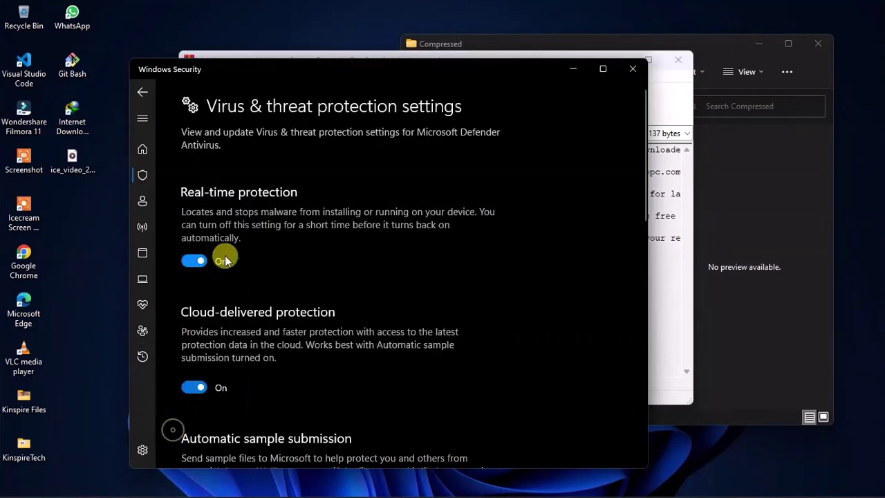
pyautogui.click(674, 283)
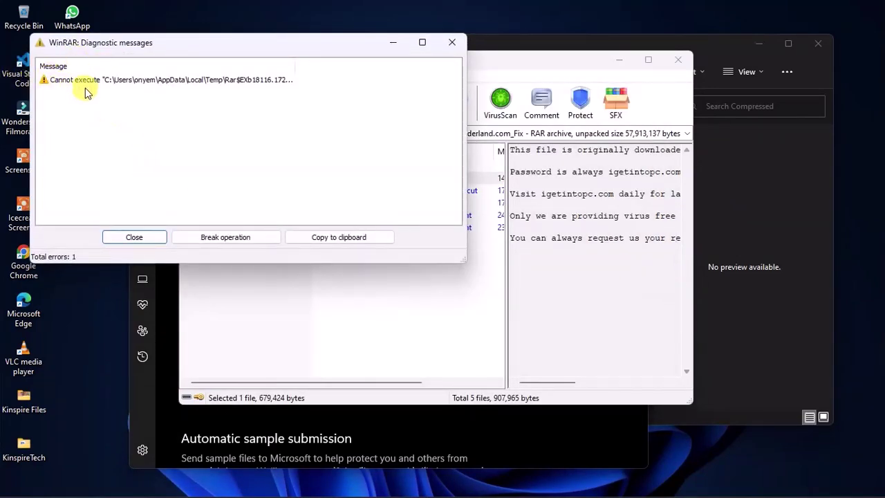
pyautogui.click(452, 42)
pyautogui.click(257, 419)
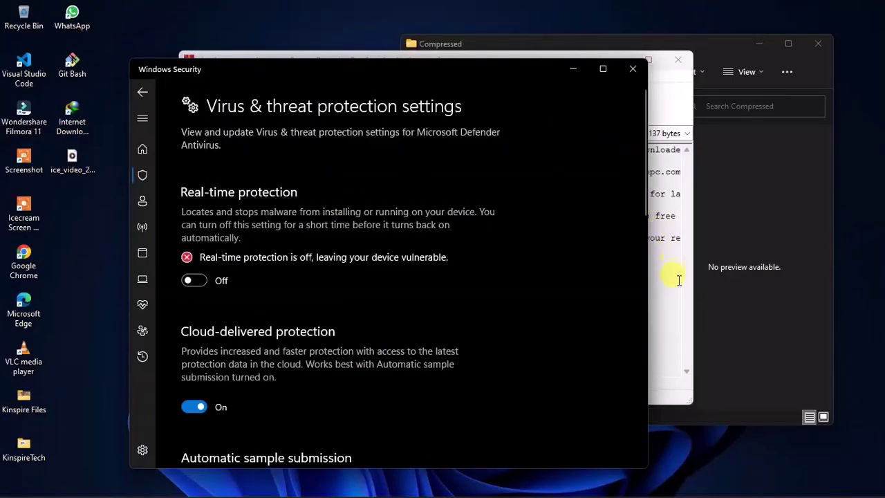
pyautogui.click(675, 283)
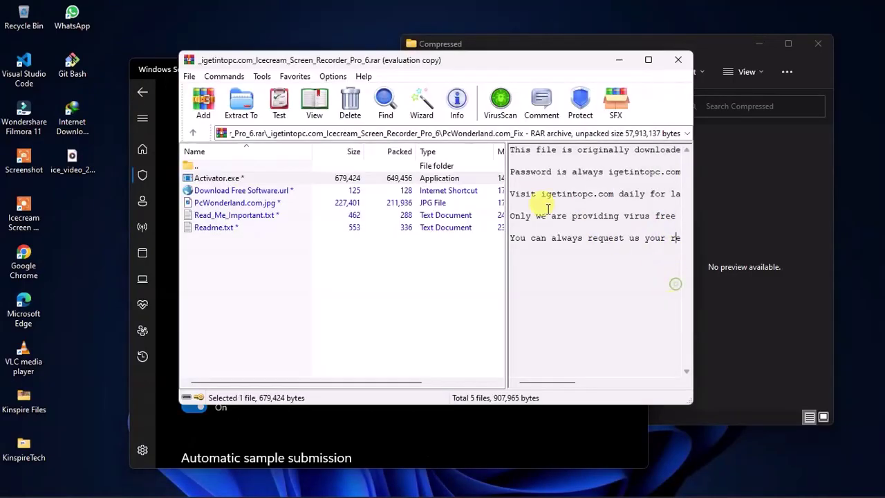
# Step: Run Activator.exe again from WinRAR and check Real-time protection remains Off
pyautogui.doubleClick(224, 178)
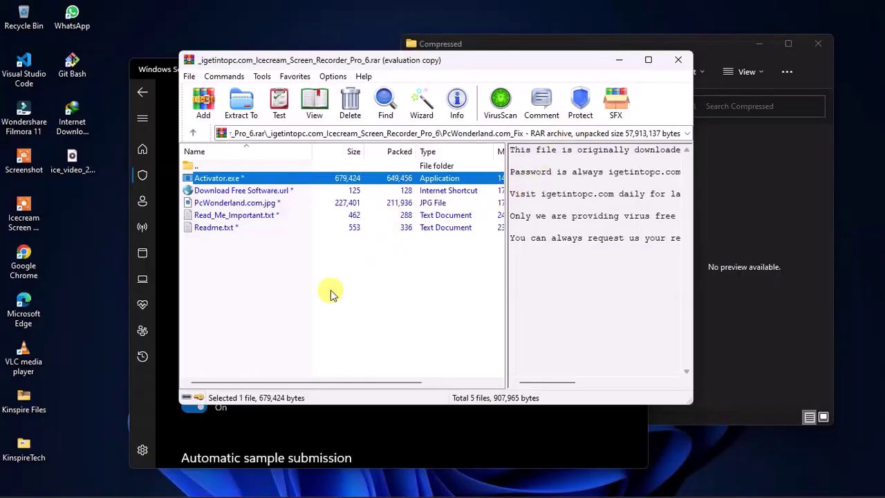
pyautogui.click(353, 425)
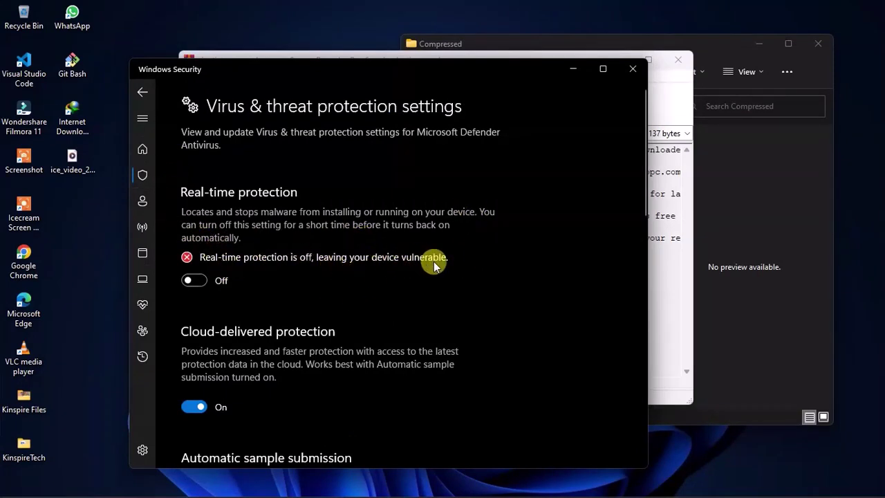
pyautogui.click(660, 308)
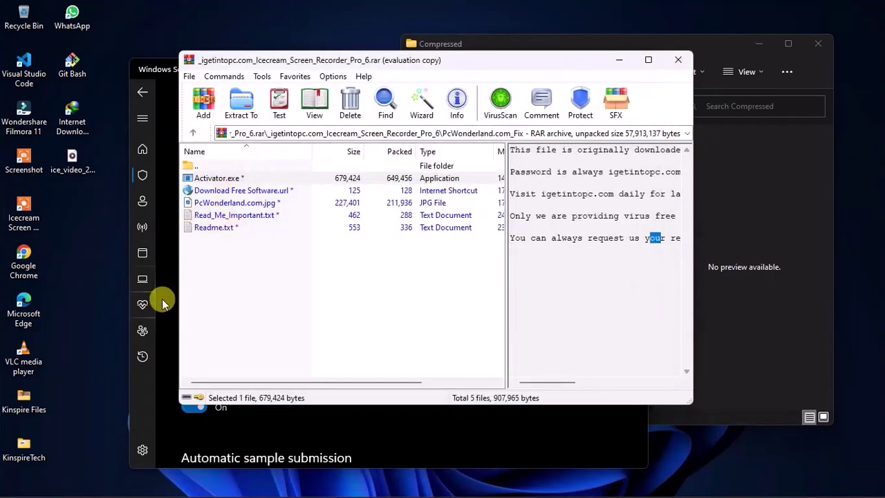
pyautogui.click(160, 365)
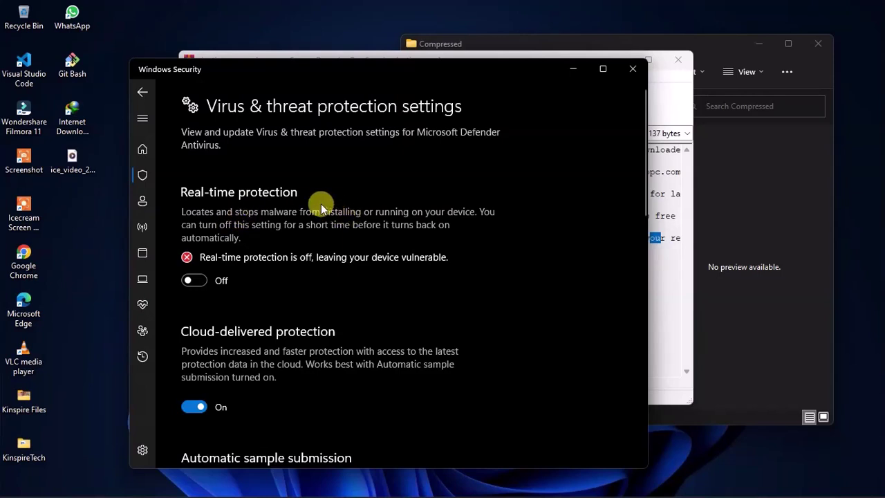
pyautogui.click(197, 282)
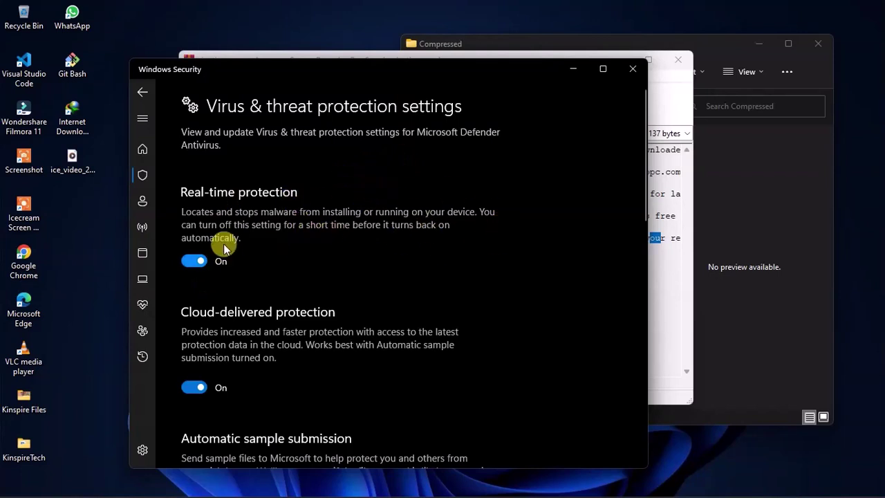
pyautogui.click(194, 261)
pyautogui.click(202, 262)
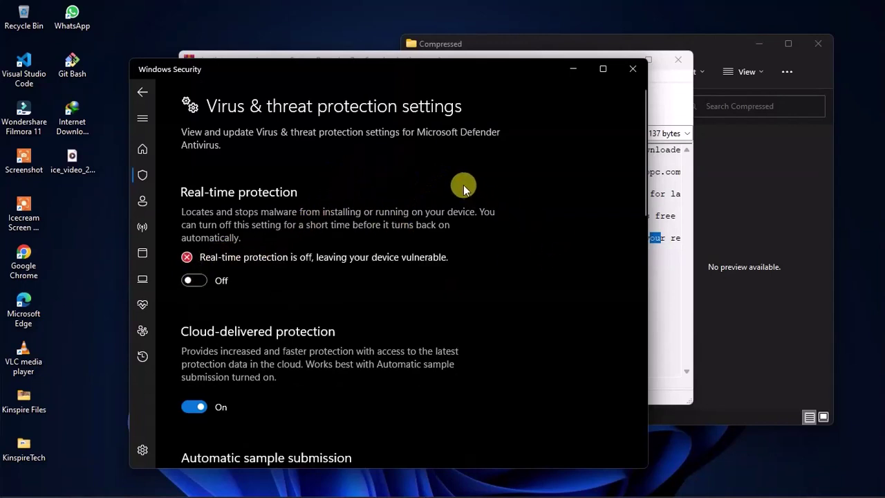